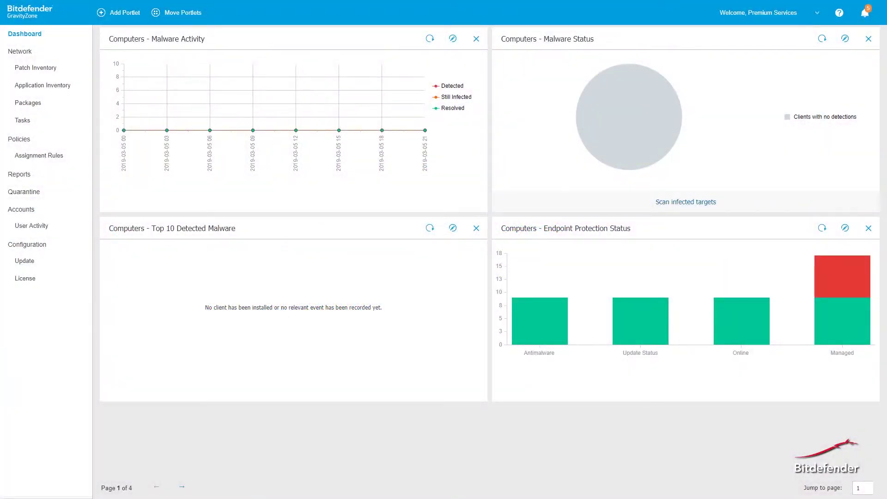
Force an immediate re-sync of the optst.bd Active Directory domain from Configuration.
{"action": "left_click", "coordinate": [65, 245]}
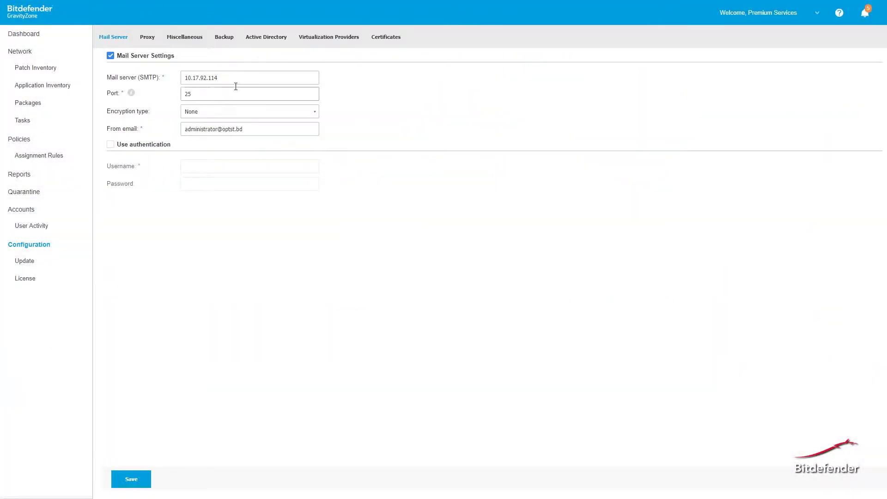
{"action": "left_click", "coordinate": [275, 48]}
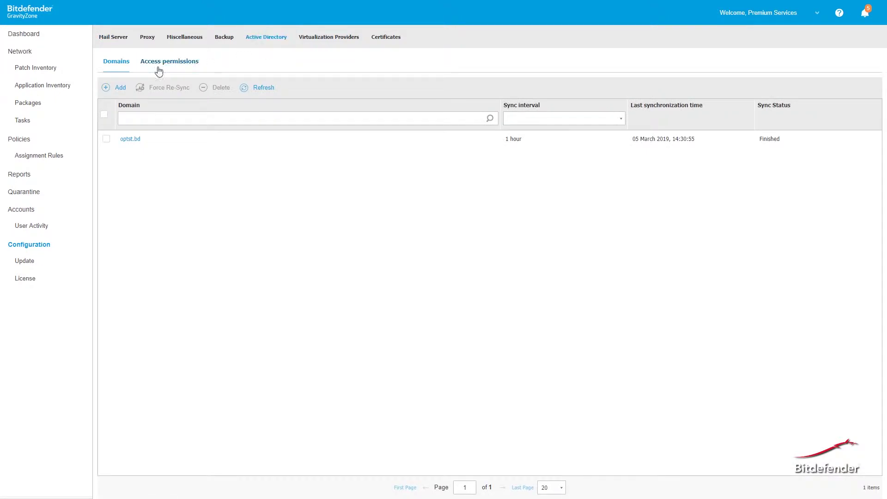
{"action": "left_click", "coordinate": [106, 139]}
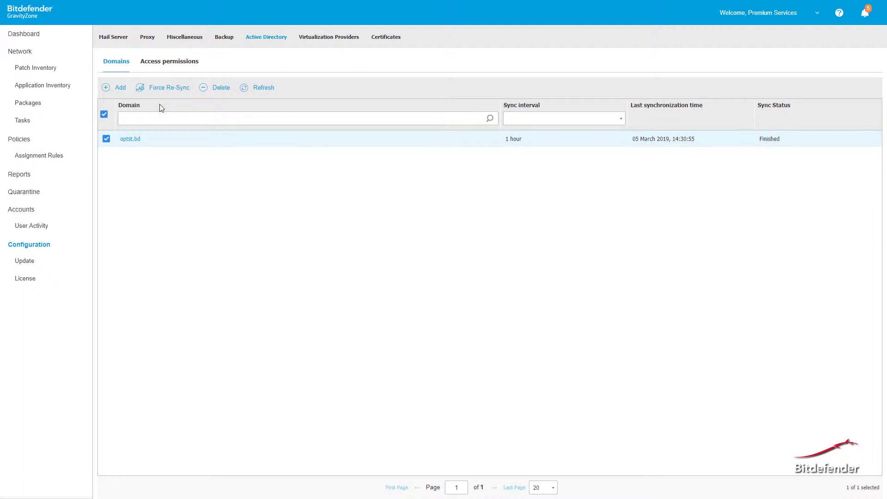
{"action": "left_click", "coordinate": [173, 95]}
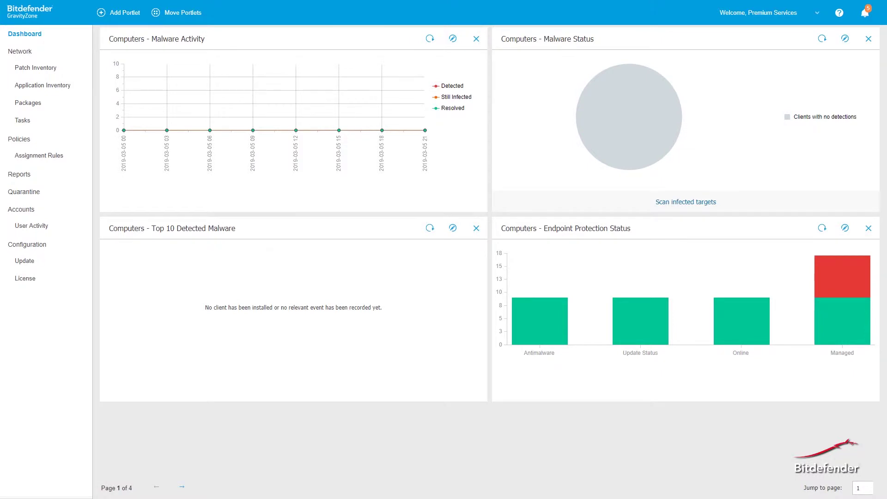
Show the Virtualization Providers list, including the vcenter02.bitdefender.biz vCenter Server.
{"action": "left_click", "coordinate": [62, 246]}
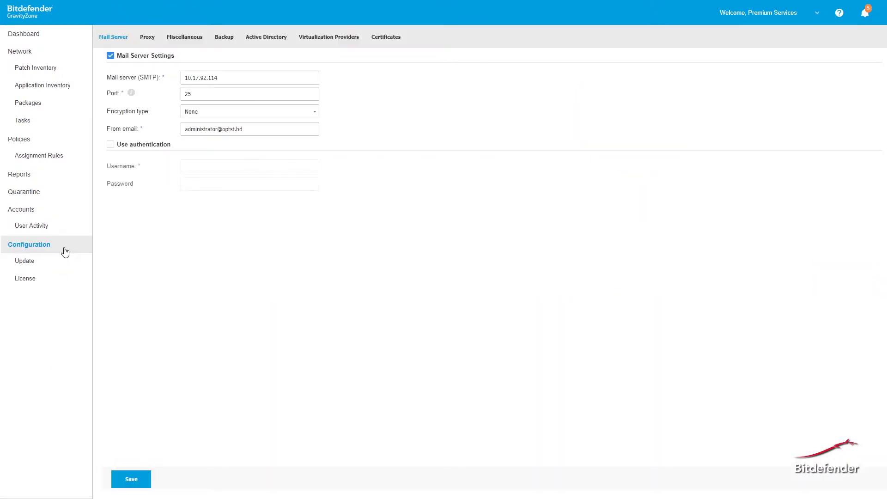
{"action": "left_click", "coordinate": [323, 38]}
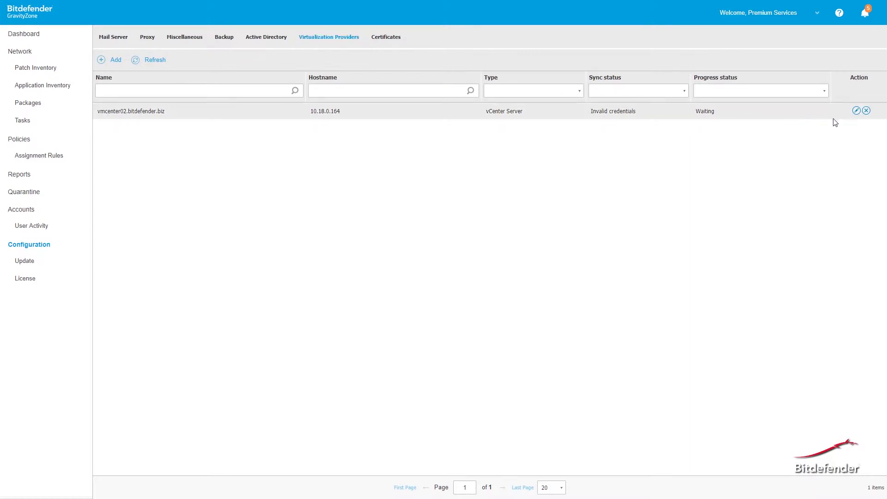
Save the vcenter02.bitdefender.biz vCenter Server settings unchanged to trigger resynchronization.
{"action": "left_click", "coordinate": [856, 112]}
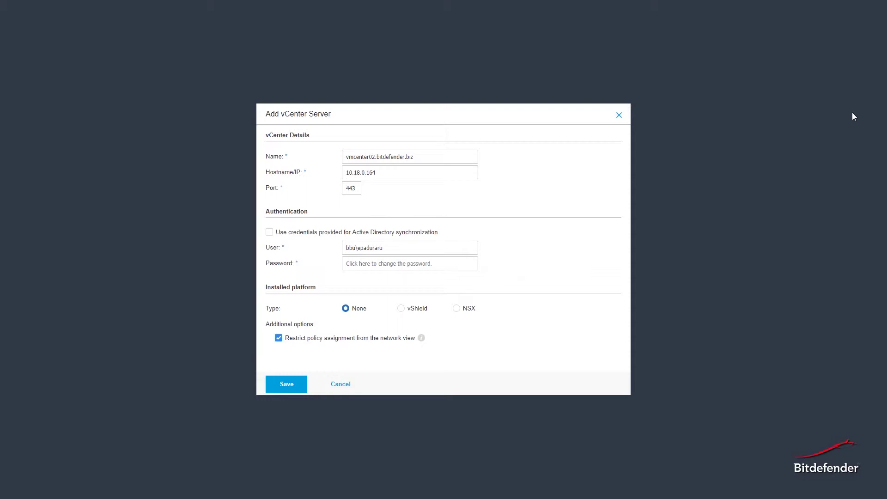
{"action": "left_click", "coordinate": [270, 391]}
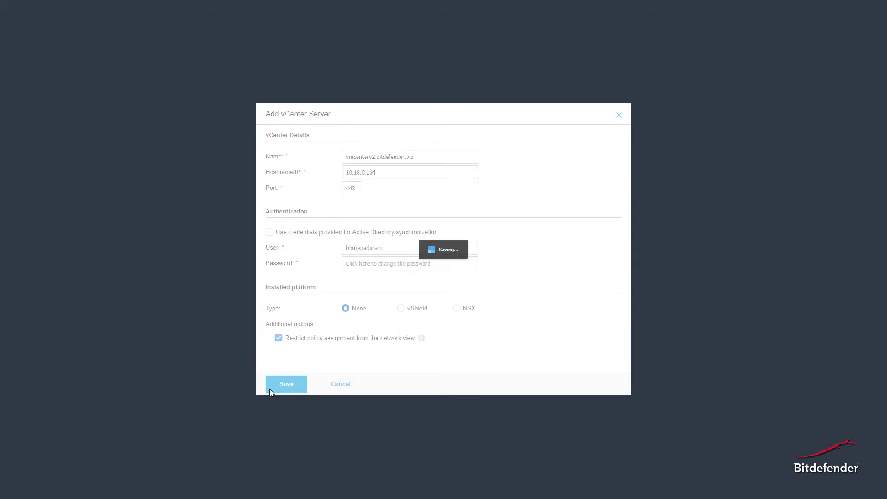